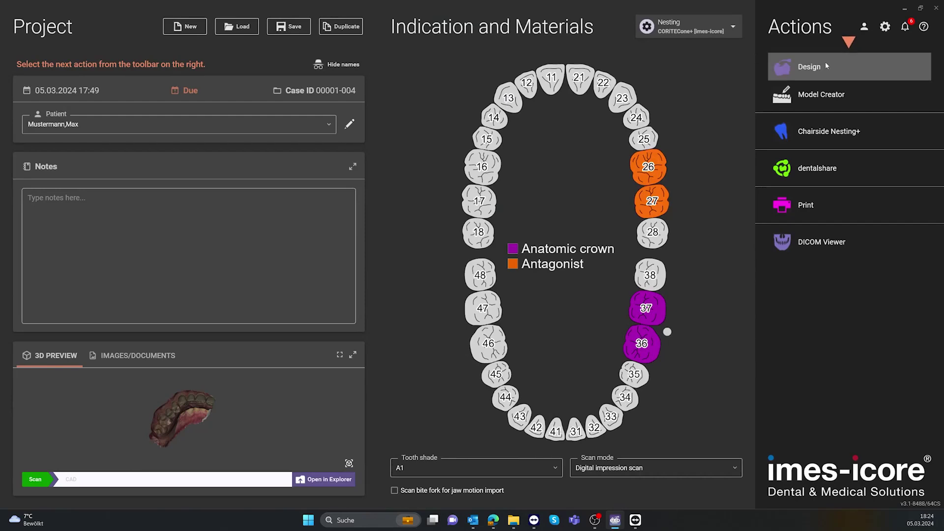
Step: Start the design and choose the Camlog Titanium-base implant library with a crown restoration
click(817, 66)
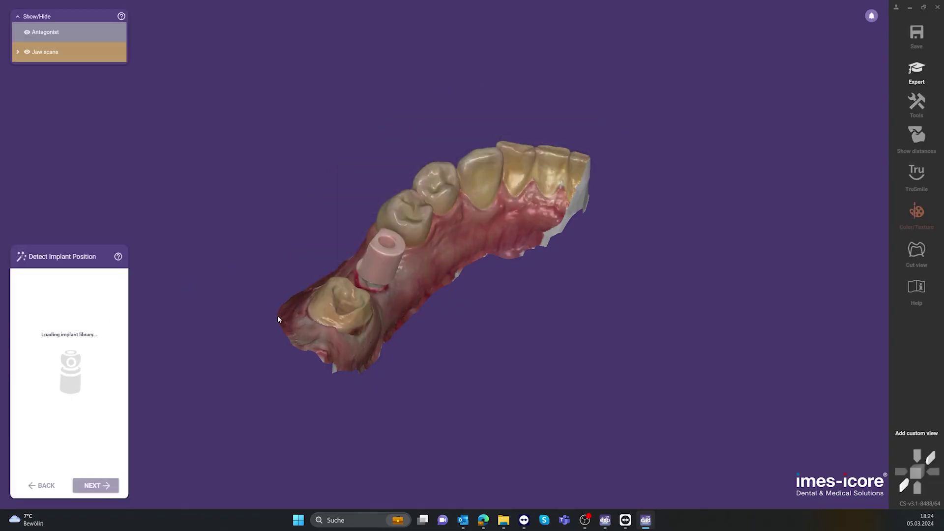
click(103, 302)
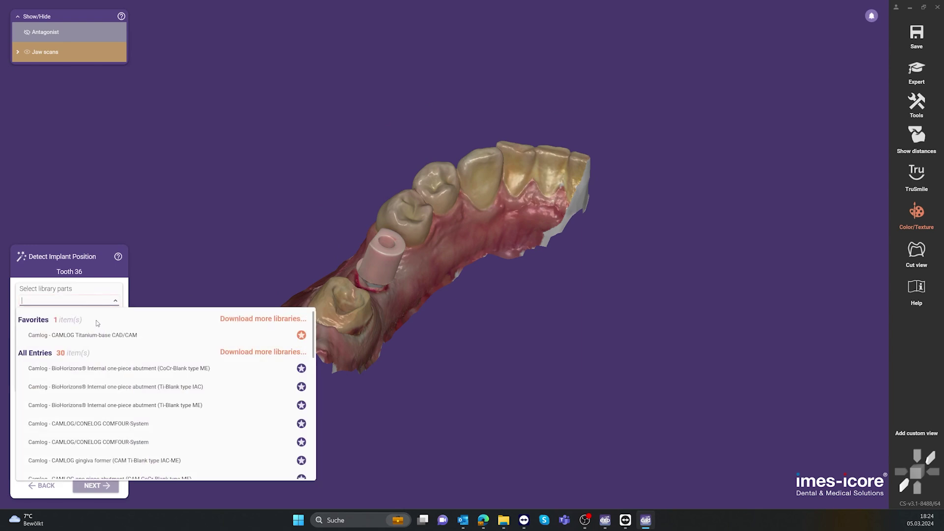
click(79, 334)
click(62, 314)
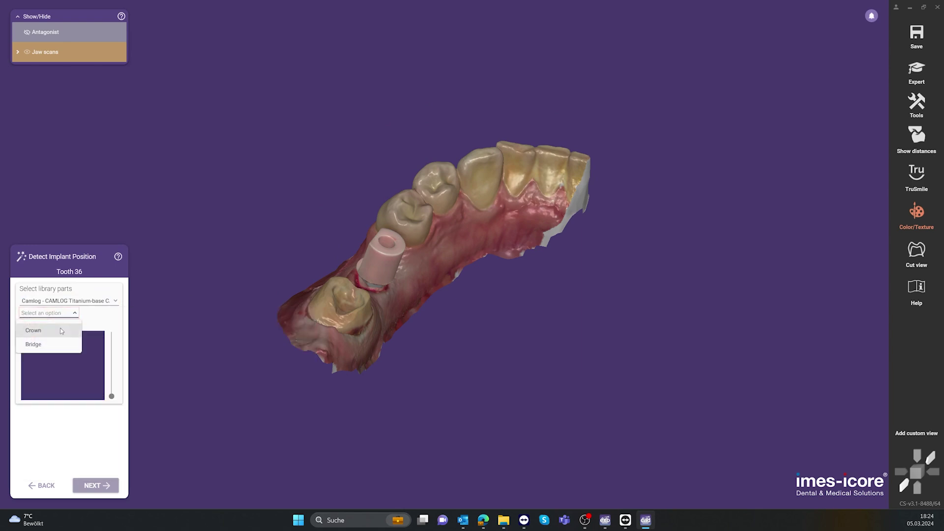
click(61, 331)
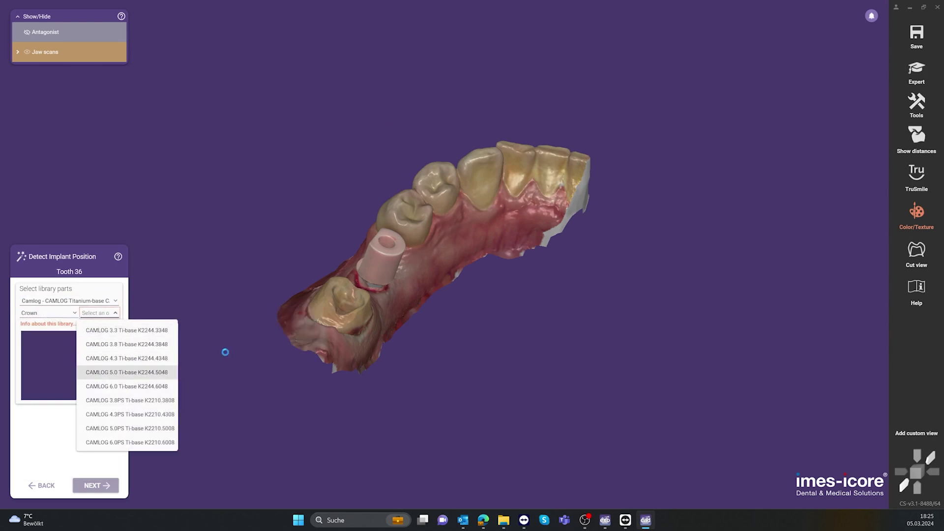
Step: Mark tooth 36's scan abutment to align the CAMLOG 5.0 Ti-base part and confirm
right_drag(312, 321, 335, 311)
ctrl+click(405, 278)
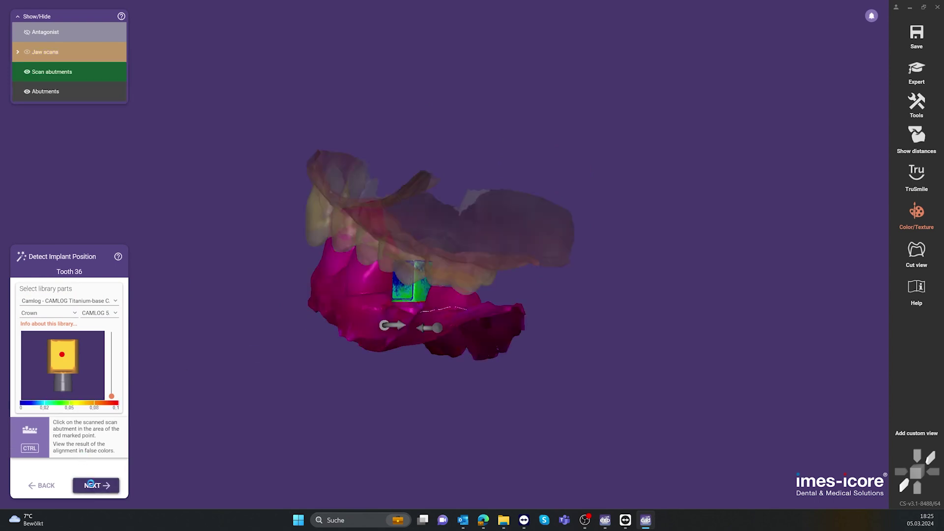
click(91, 485)
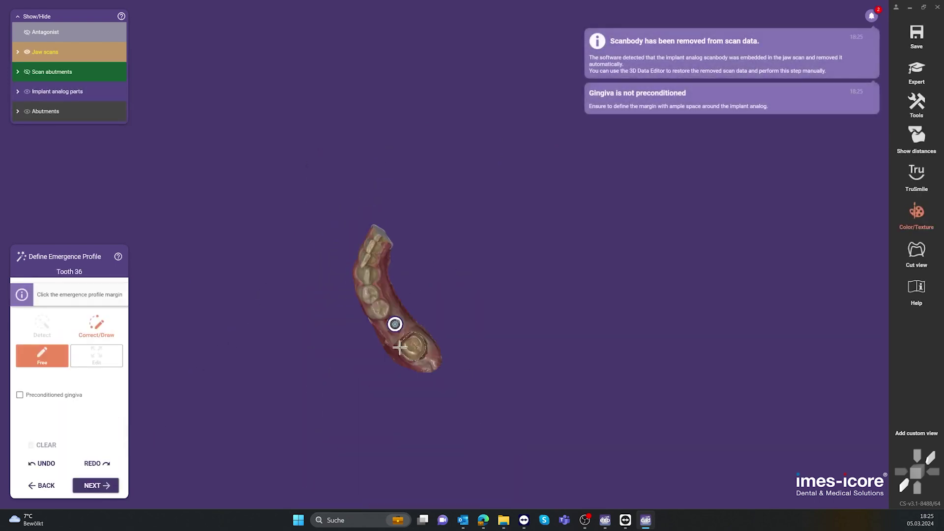
Step: Zoom in on the implant and accept the default emergence profile and insertion direction
scroll(393, 323, up, 4)
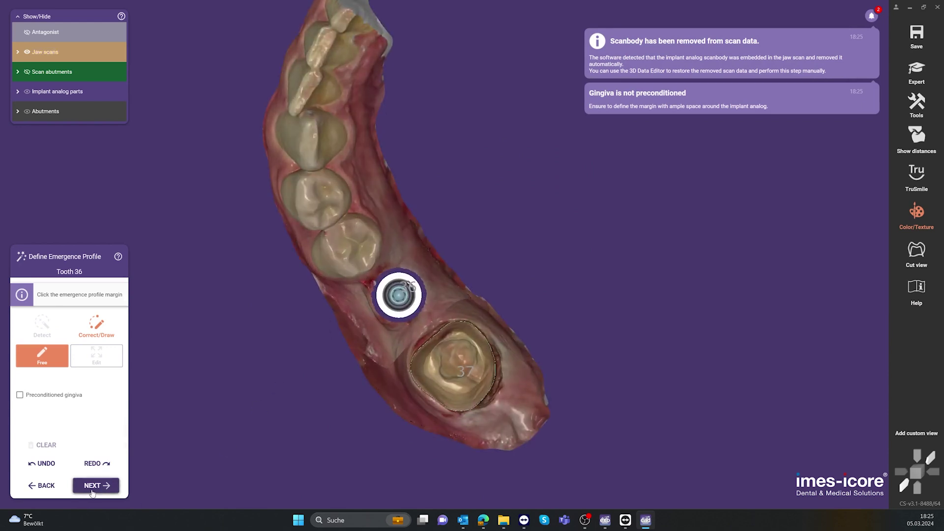
click(92, 487)
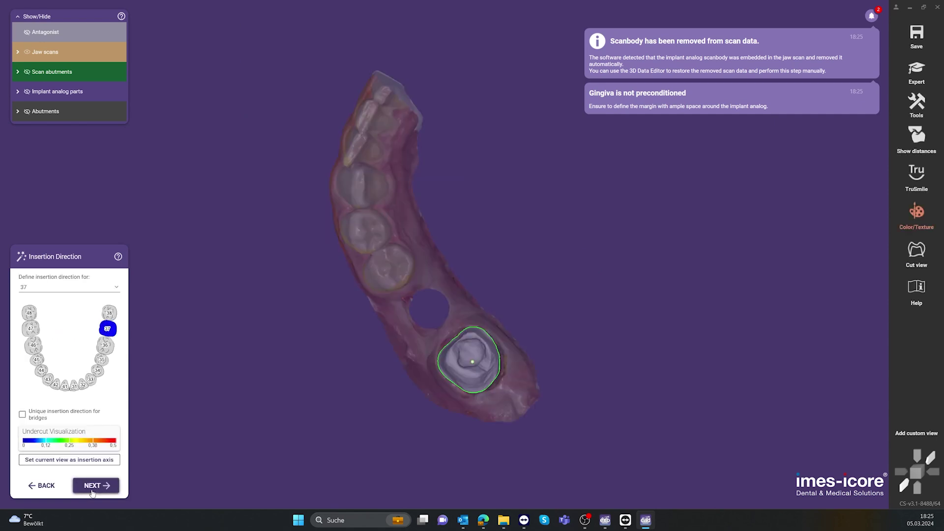
click(92, 486)
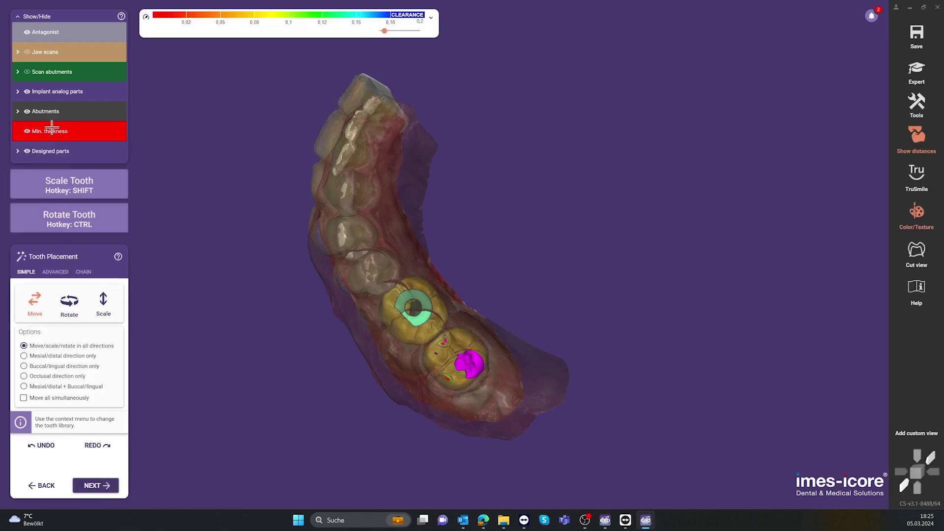
Step: Hide the scan abutments, enlarge the rear molar crown and rotate the front molar crown
click(28, 72)
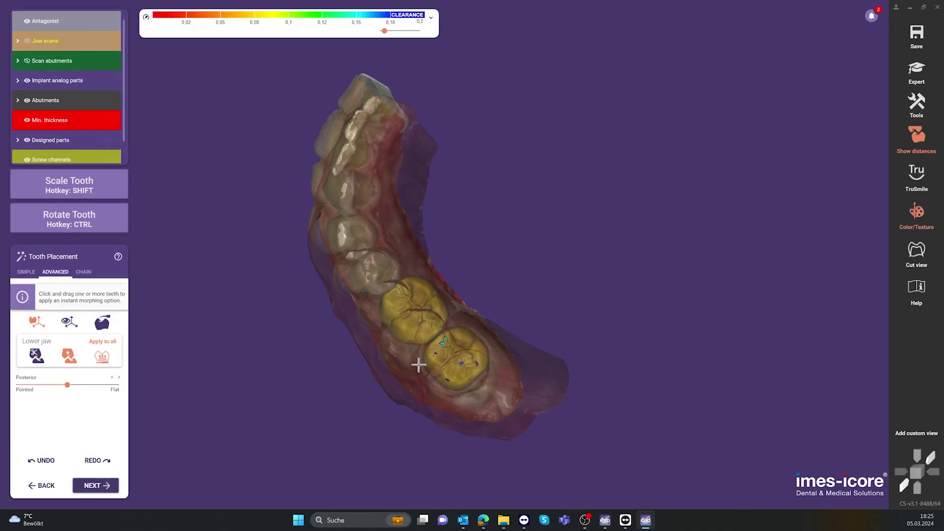
scroll(418, 364, up, 3)
mouse_move(485, 369)
shift+mouse_down()
mouse_move(485, 381)
mouse_move(470, 363)
shift+mouse_up()
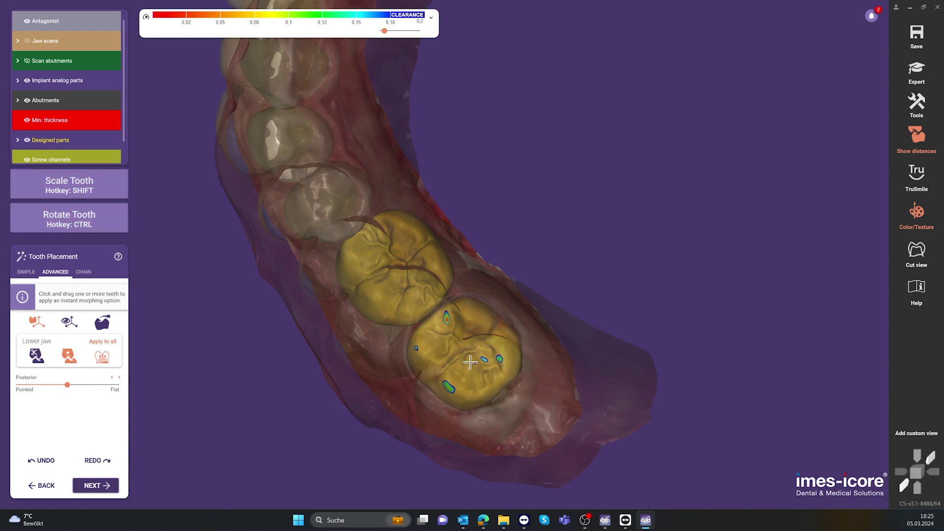
drag(388, 289, 384, 293)
right_drag(396, 307, 401, 308)
shift+drag(367, 292, 374, 295)
right_drag(413, 306, 413, 306)
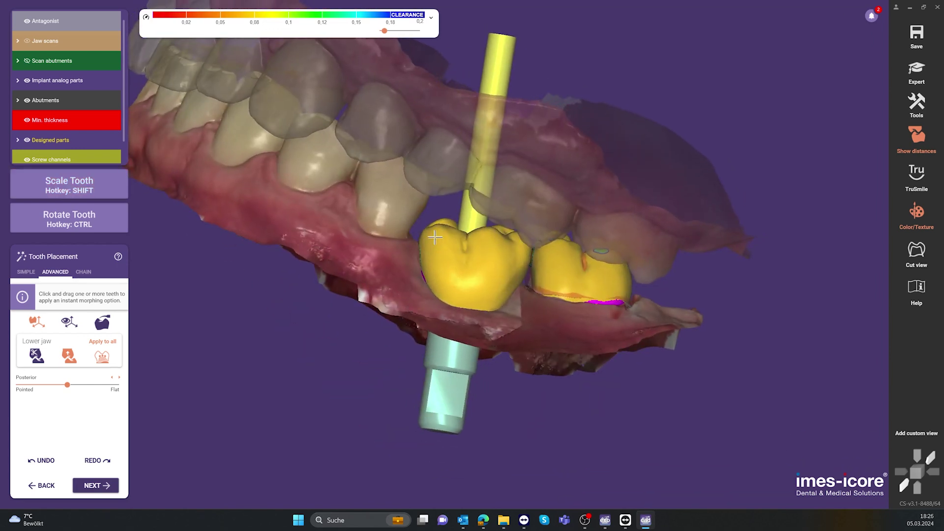
ctrl+drag(432, 231, 451, 224)
ctrl+drag(484, 296, 491, 291)
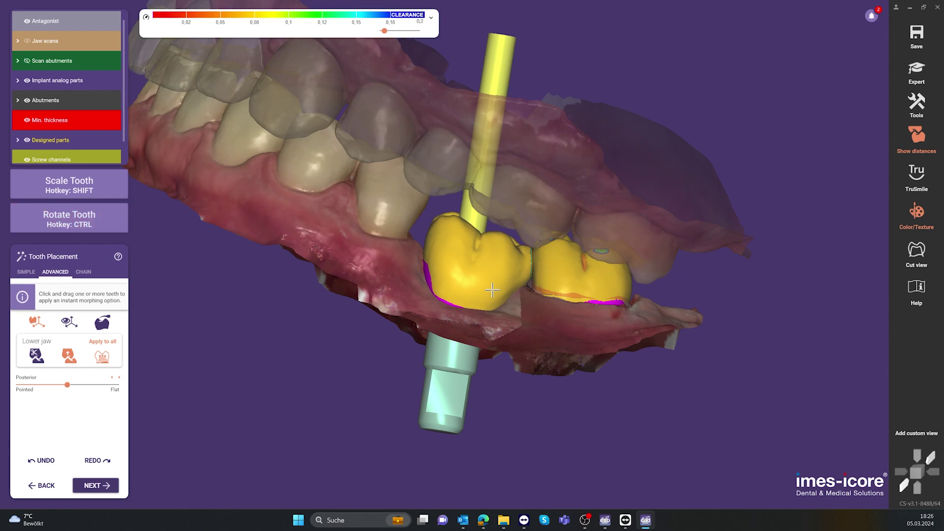
right_drag(491, 291, 492, 293)
mouse_move(493, 293)
ctrl+mouse_down()
mouse_move(474, 295)
mouse_move(487, 308)
ctrl+mouse_up()
Step: Shrink the front molar crown's top, fine-tune its rotation and position, and accept placement
key(shift)
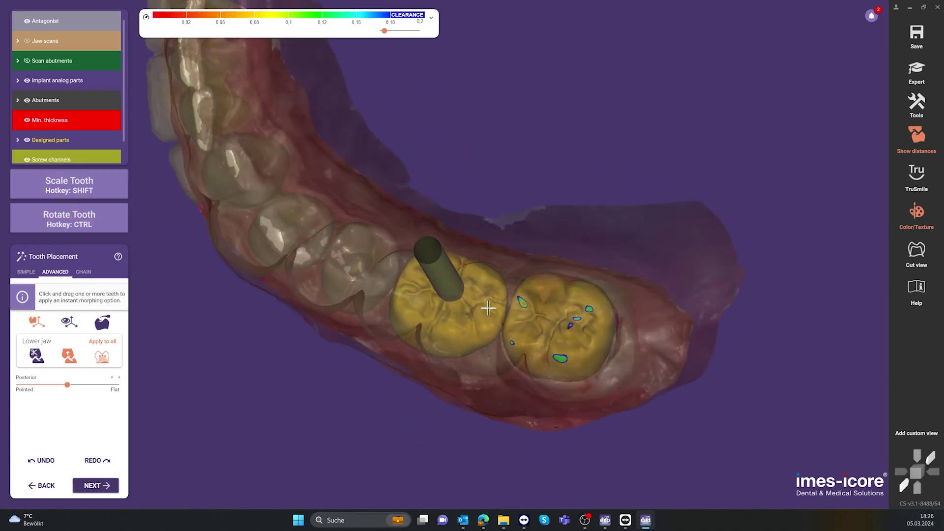
right_drag(489, 308, 477, 251)
key(shift)
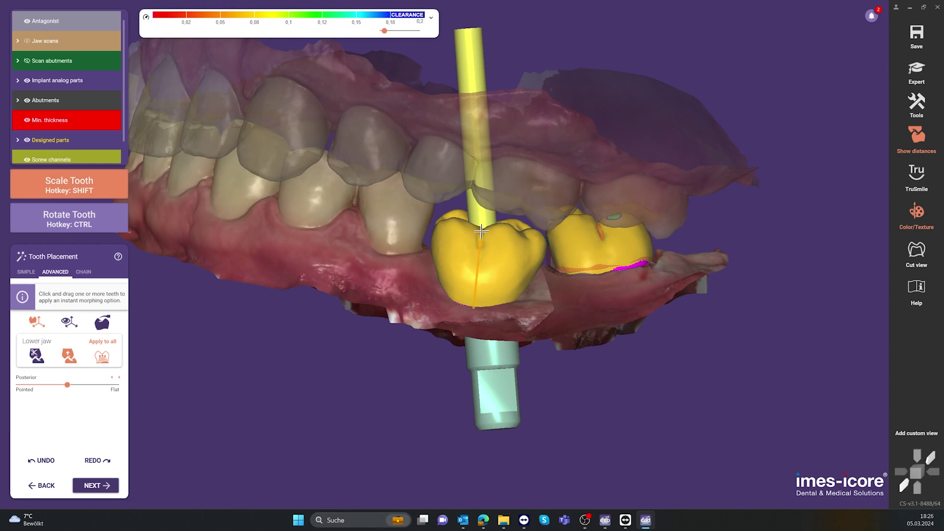
shift+drag(482, 221, 482, 223)
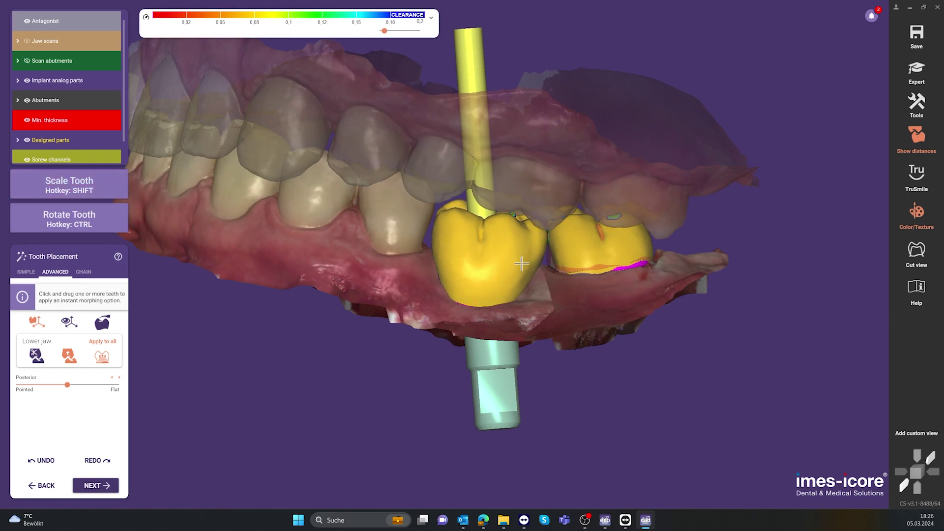
key(ctrl)
ctrl+drag(438, 208, 441, 209)
drag(494, 231, 483, 219)
right_drag(485, 191, 494, 238)
right_drag(477, 281, 474, 278)
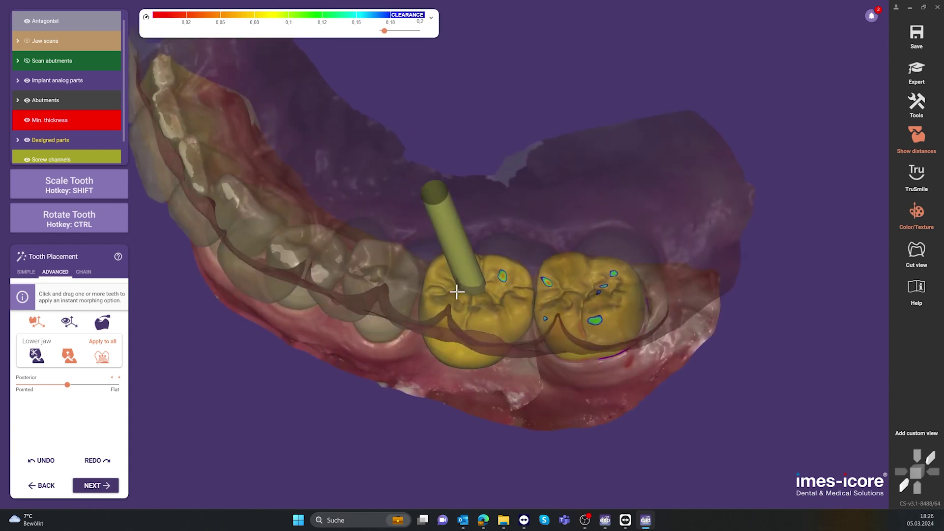
click(96, 485)
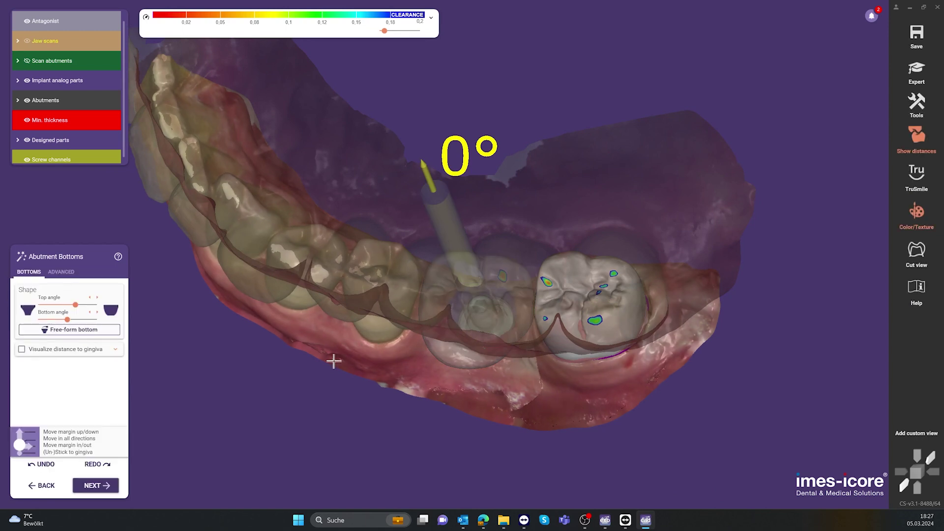
Step: Accept the abutment bottoms and free-formed crowns, and switch off screw channels for all teeth
click(96, 485)
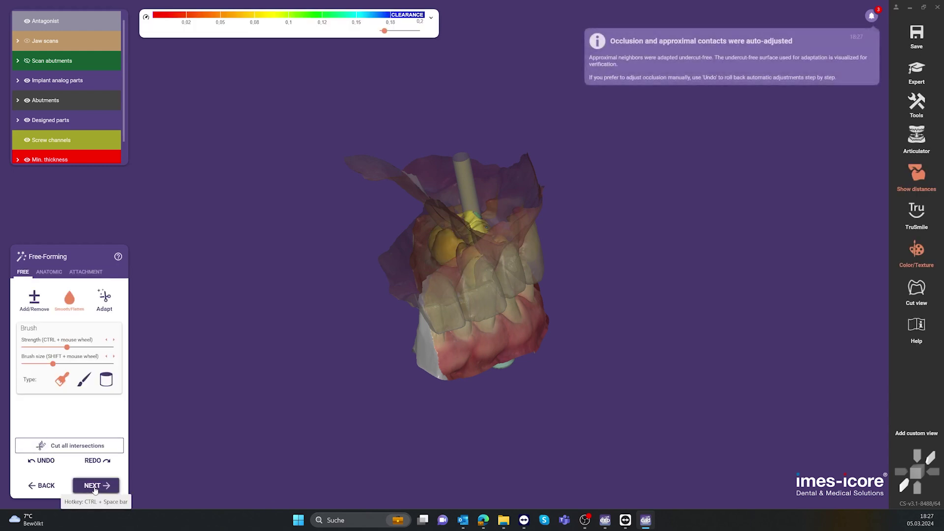
right_drag(453, 320, 453, 320)
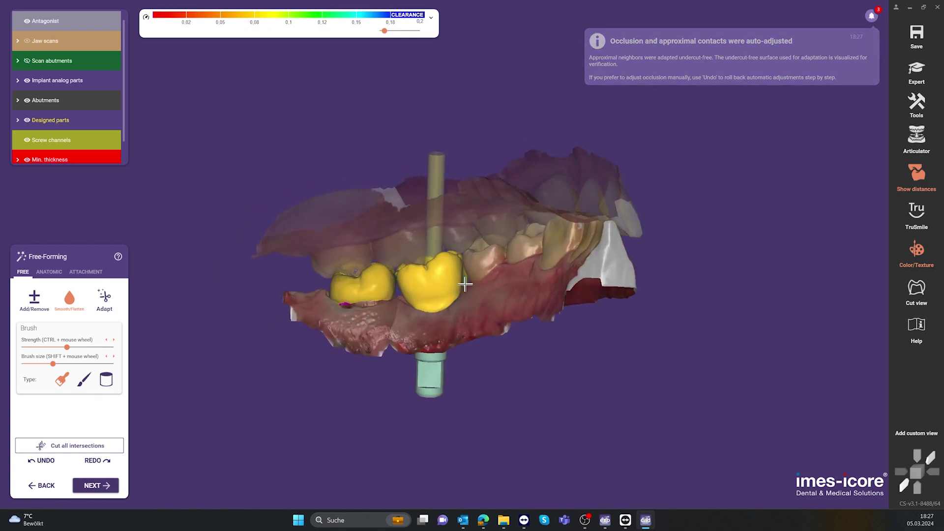
right_drag(342, 299, 256, 342)
click(111, 486)
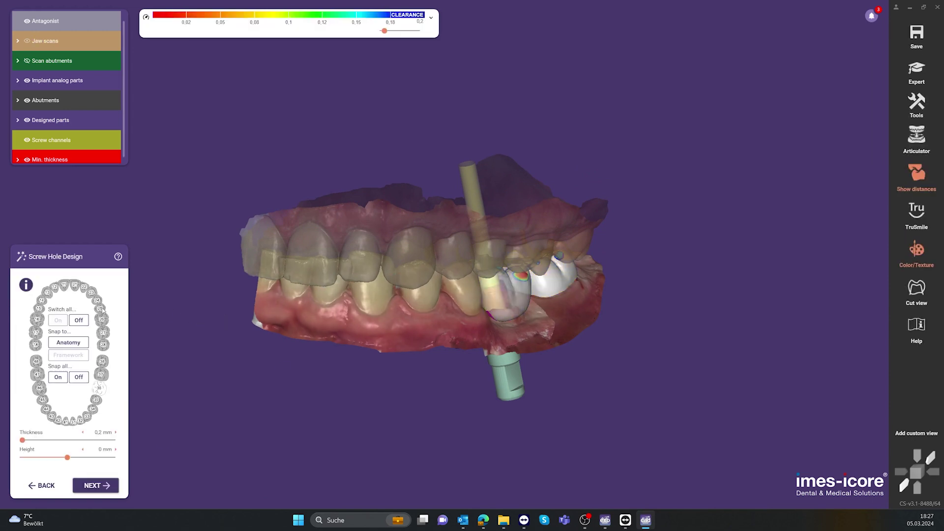
click(79, 321)
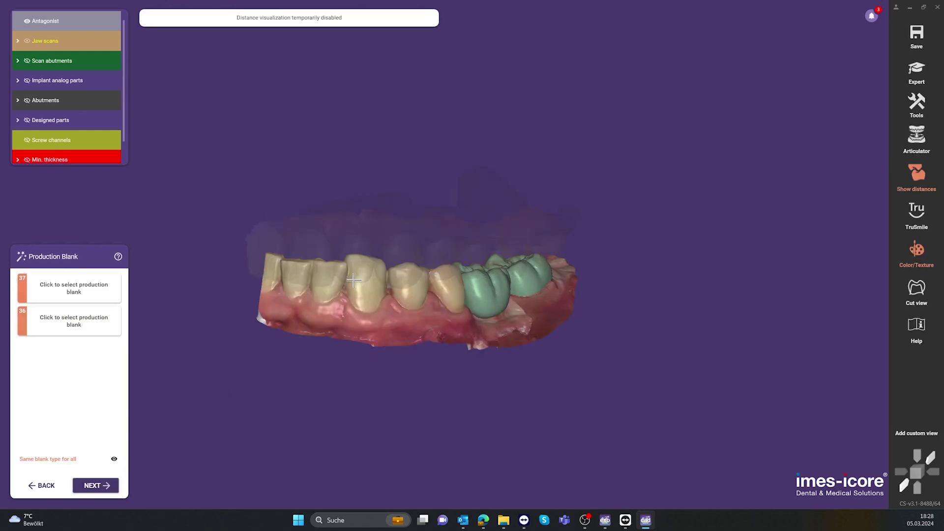
Step: Assign GC Initial LiSi (HT-14) blanks to teeth 37 and 36
click(112, 288)
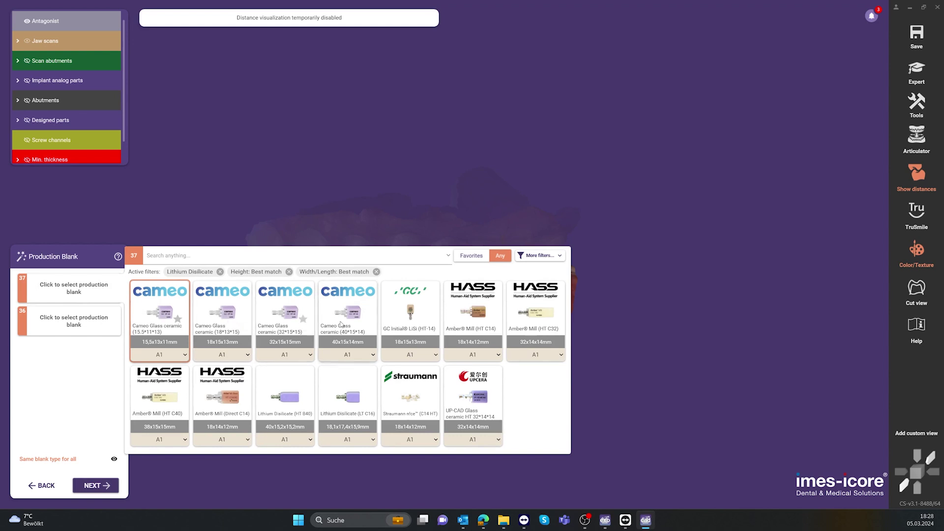
drag(403, 303, 409, 297)
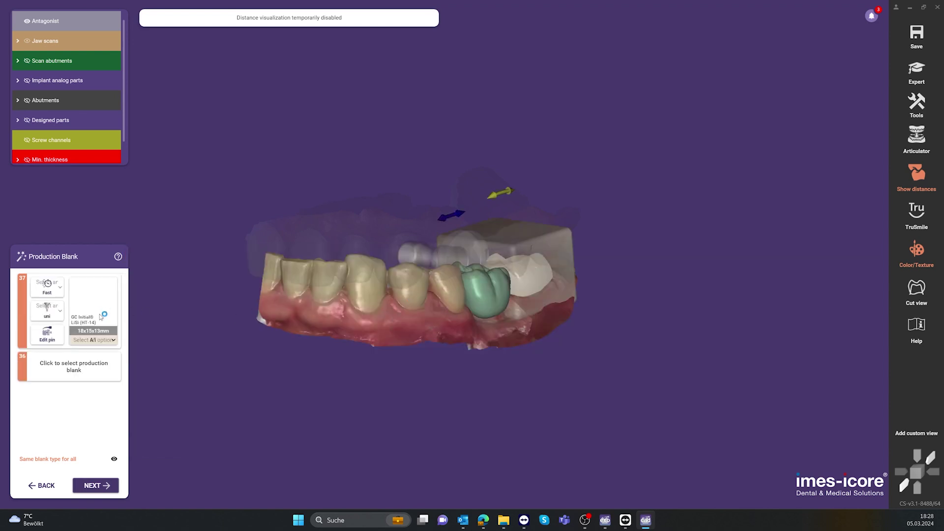
click(70, 365)
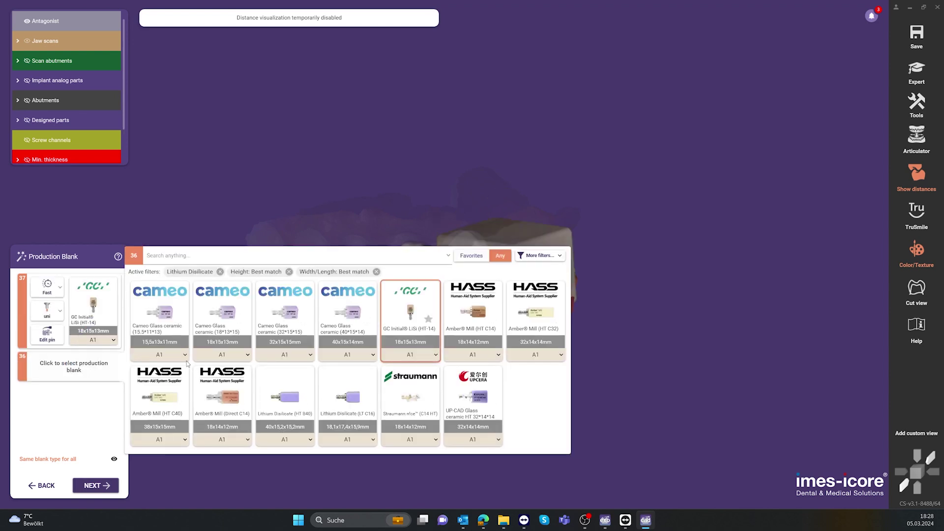
click(406, 308)
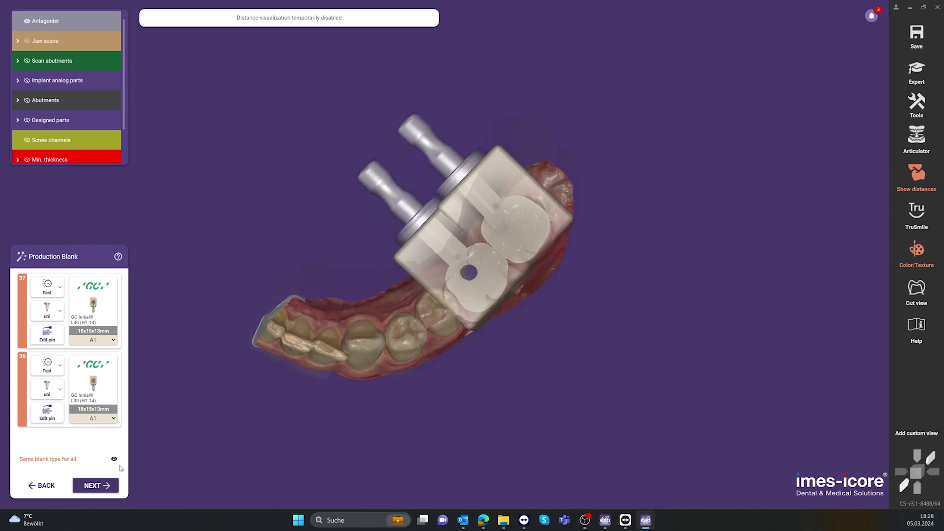
Step: Put tooth 37 on pin position 1 and tooth 36 on pin position 2
click(47, 310)
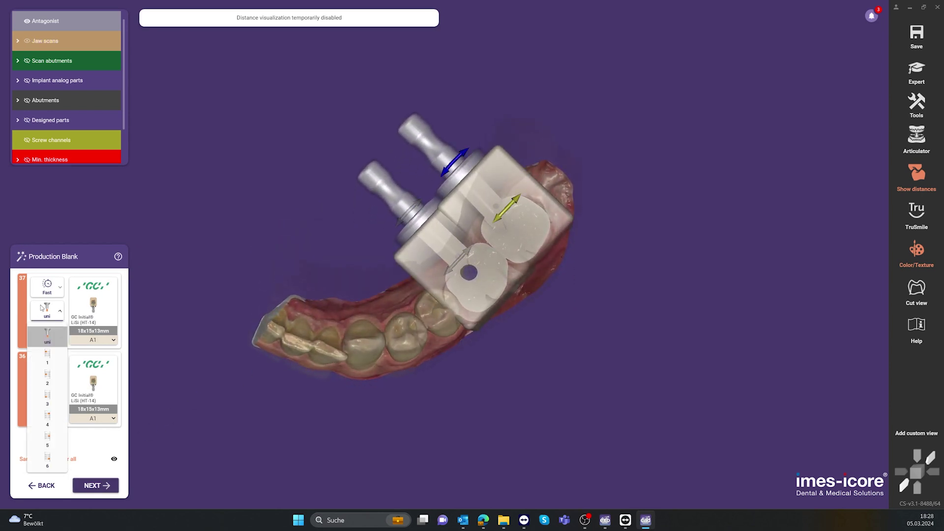
click(47, 381)
click(47, 387)
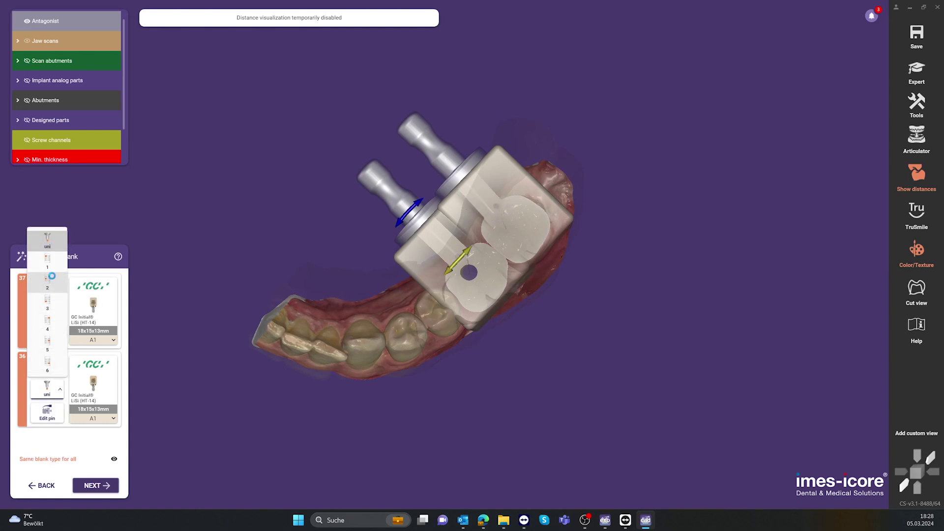
click(78, 354)
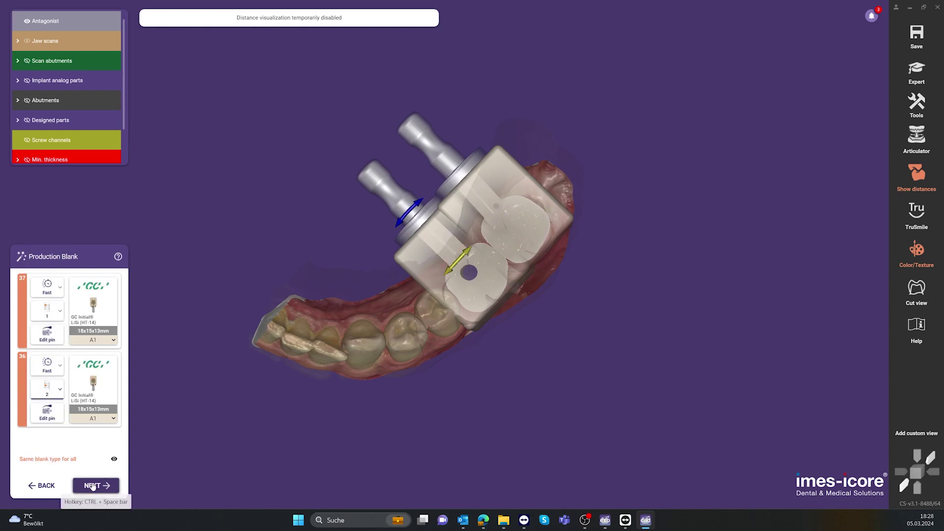
click(92, 485)
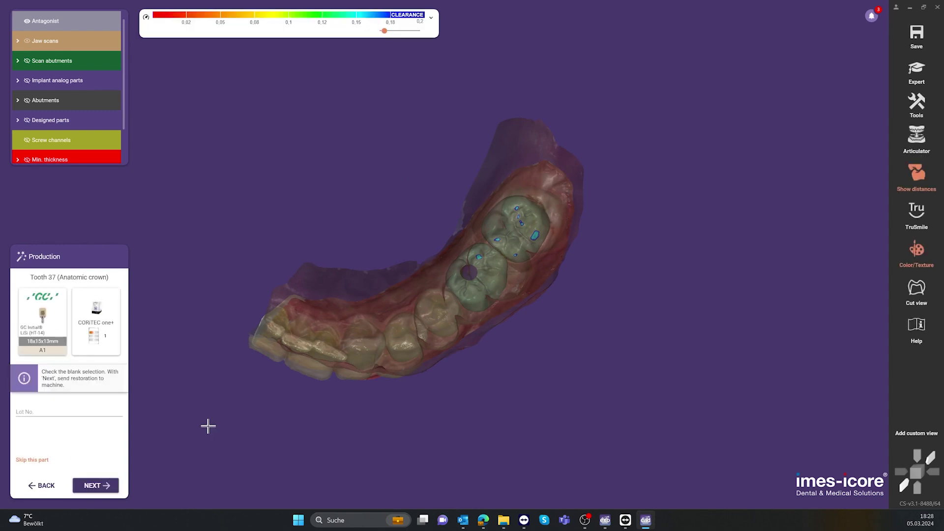
Step: Send the tooth 37 crown, then the tooth 36 crown, to the CORITEC one+ mill
click(95, 484)
click(93, 486)
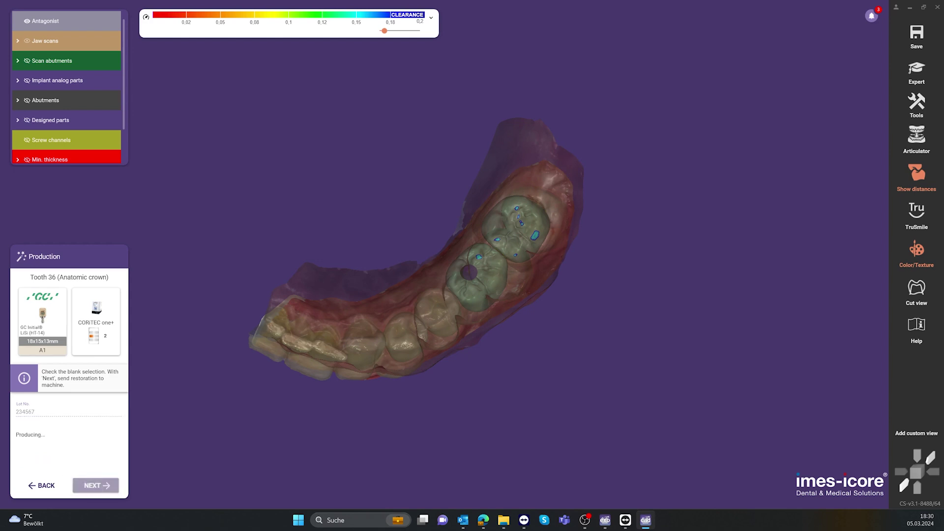